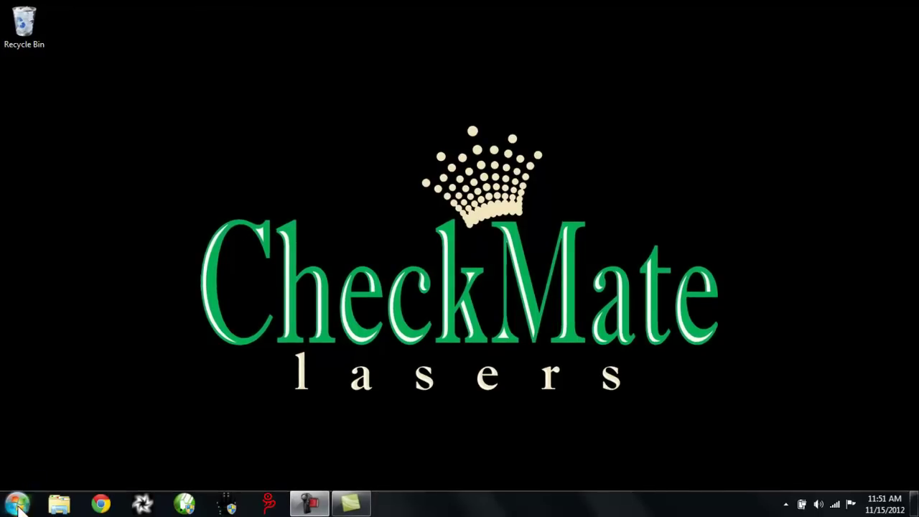
Open Computer's Properties to view the system: Windows 7 Home Premium, 32-bit, 3.00 GB RAM
right_click(215, 203)
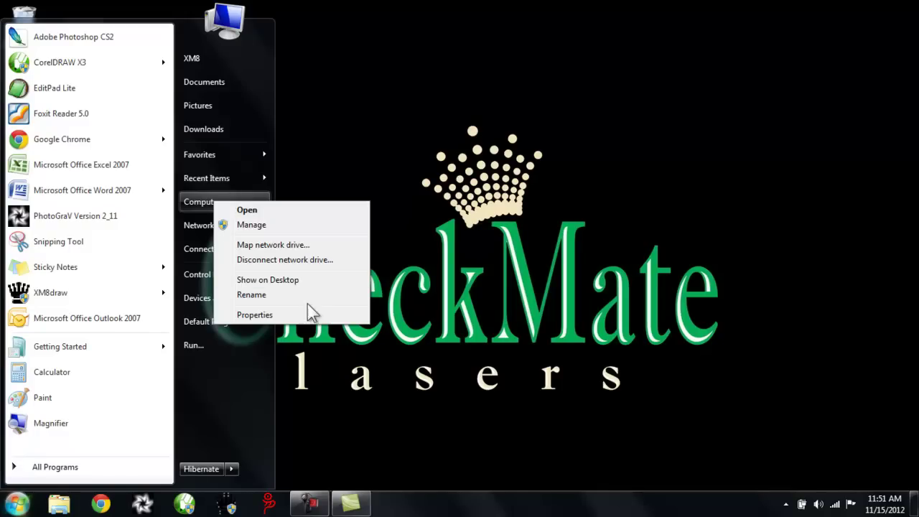
left_click(271, 319)
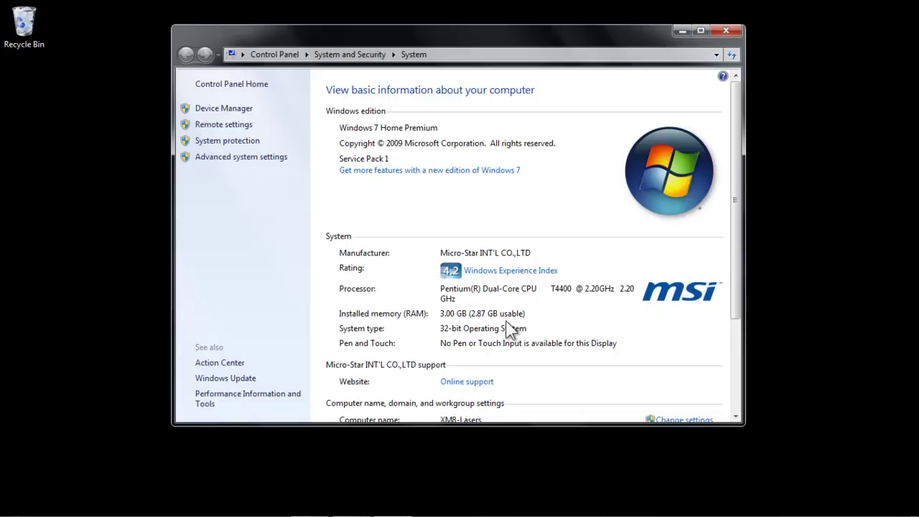
Close the System window and enter checkmatelasers.com in Chrome's address bar
left_click(725, 30)
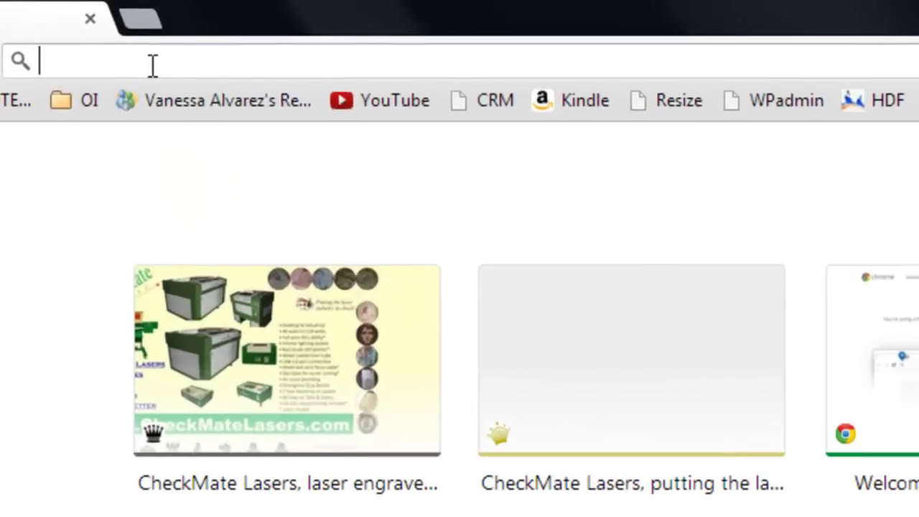
type("checkam")
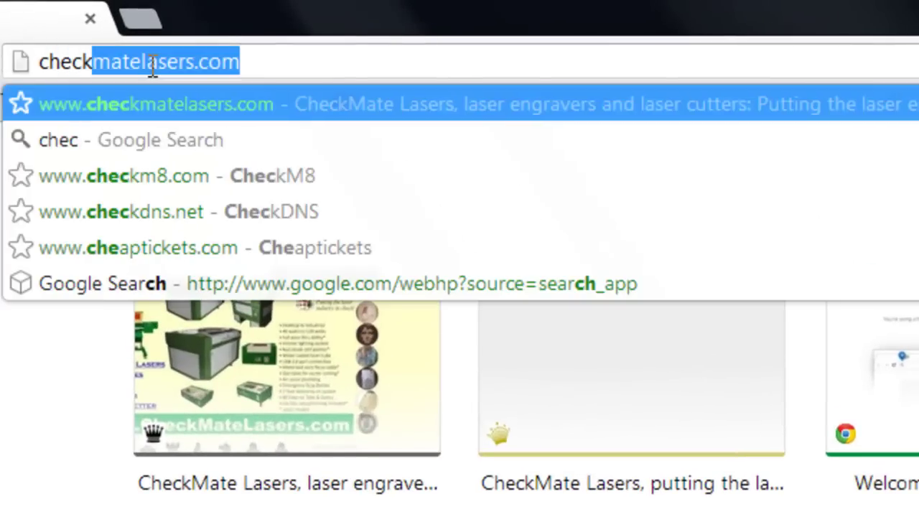
key("BackSpace")
key("BackSpace")
type("ka")
key("BackSpace")
key("BackSpace")
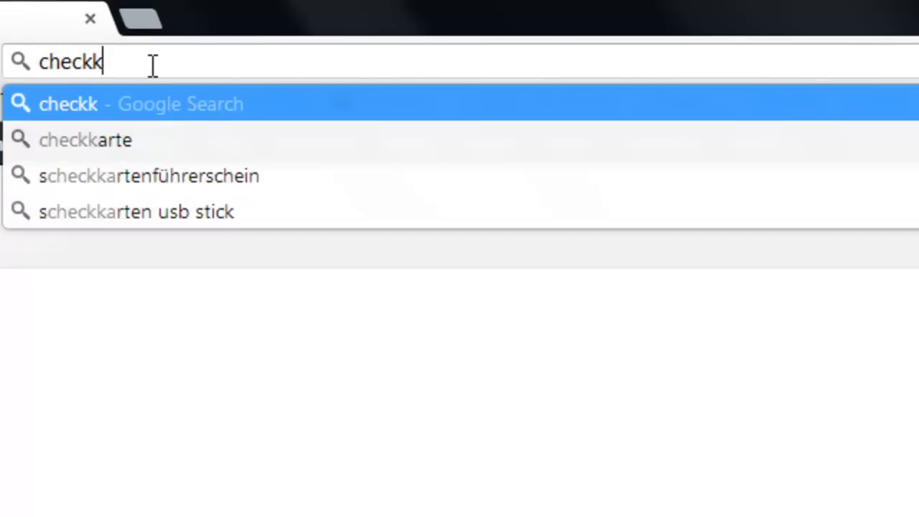
type("matelasers.com")
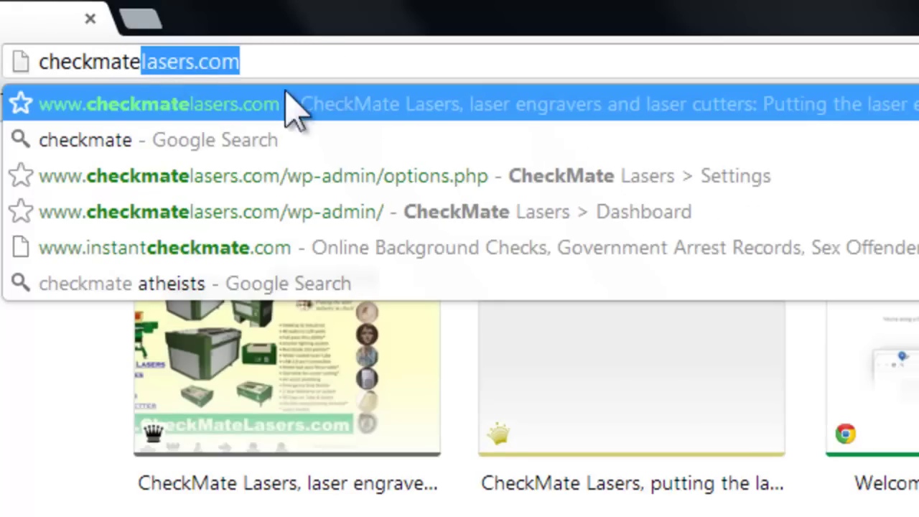
left_click(318, 68)
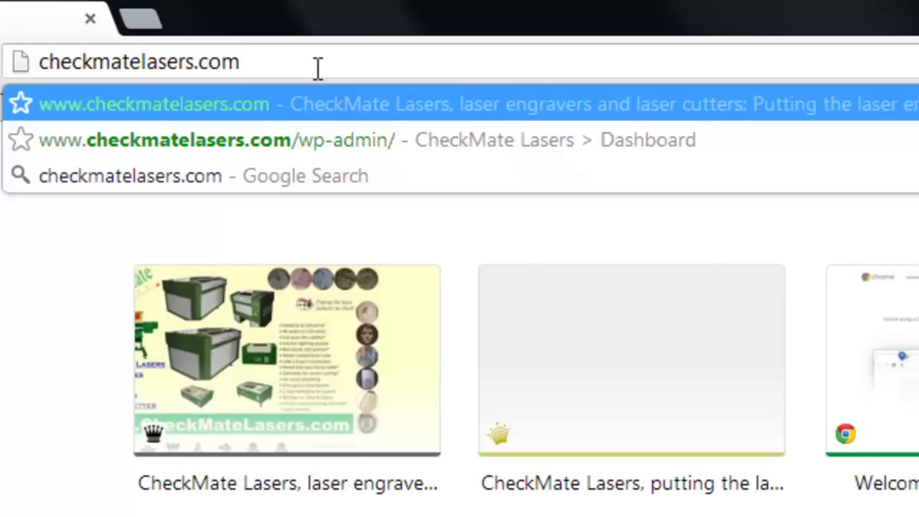
Load checkmatelasers.com/docs/downloads/ndv2.zip and keep the flagged download
type("/docs/download/nd")
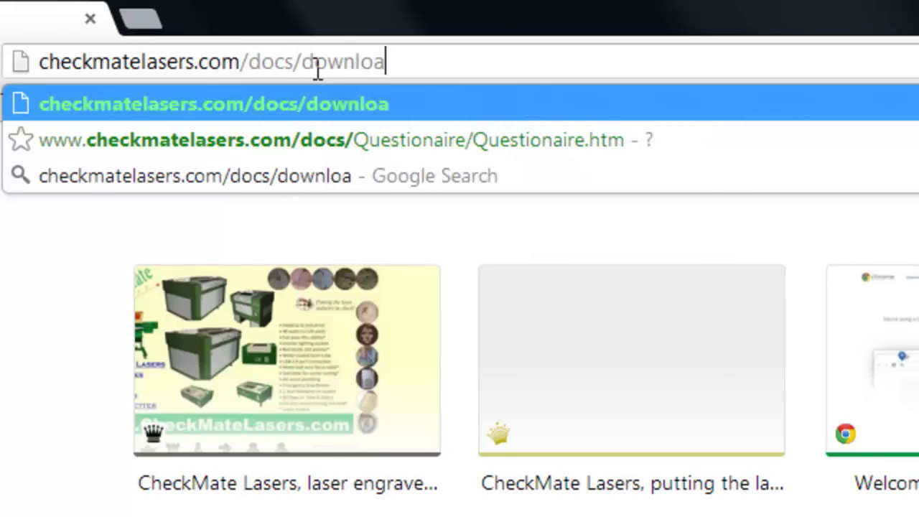
key("BackSpace")
key("BackSpace")
key("BackSpace")
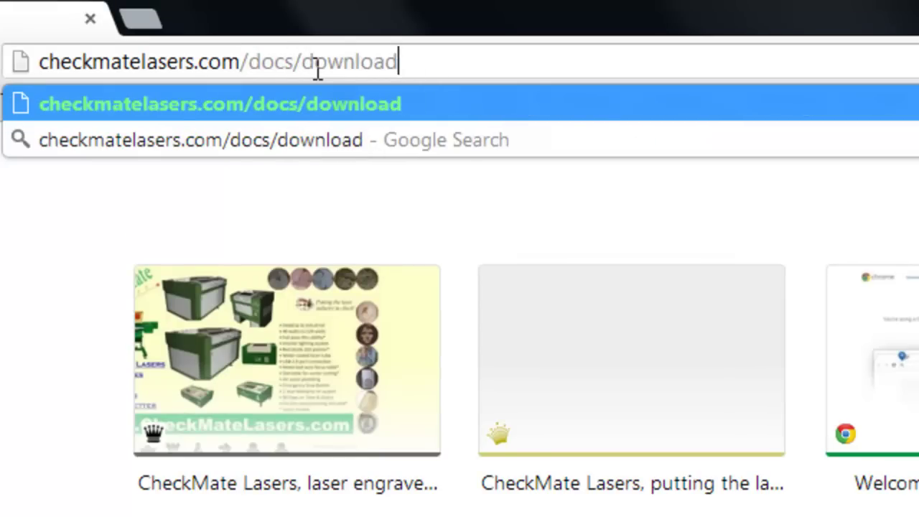
type("s/ndv2.zip")
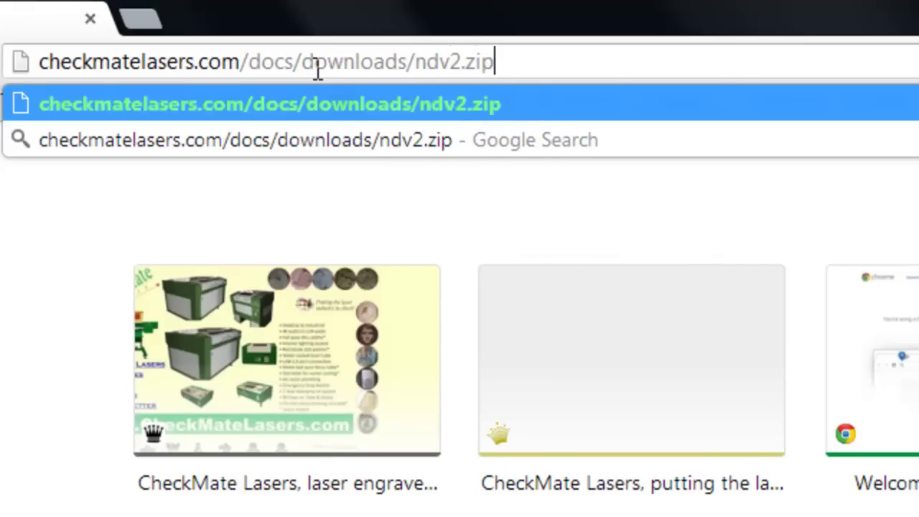
key("Return")
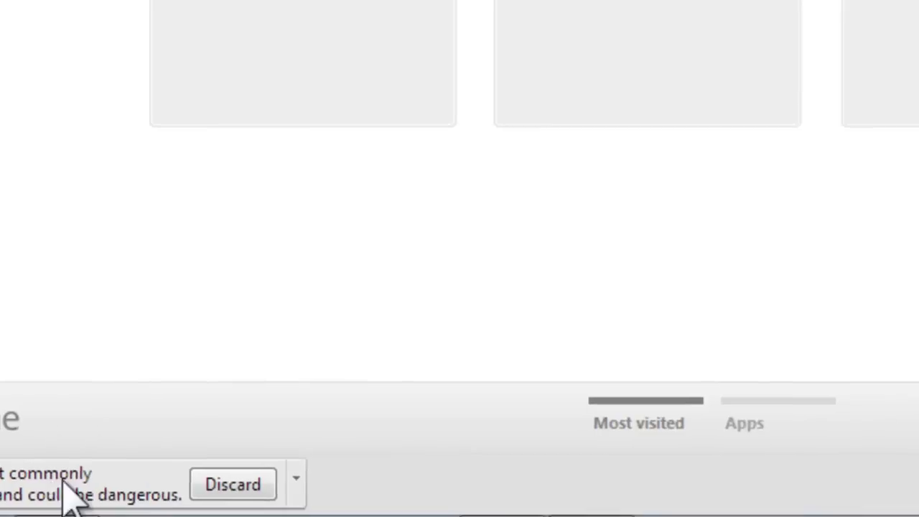
left_click(455, 479)
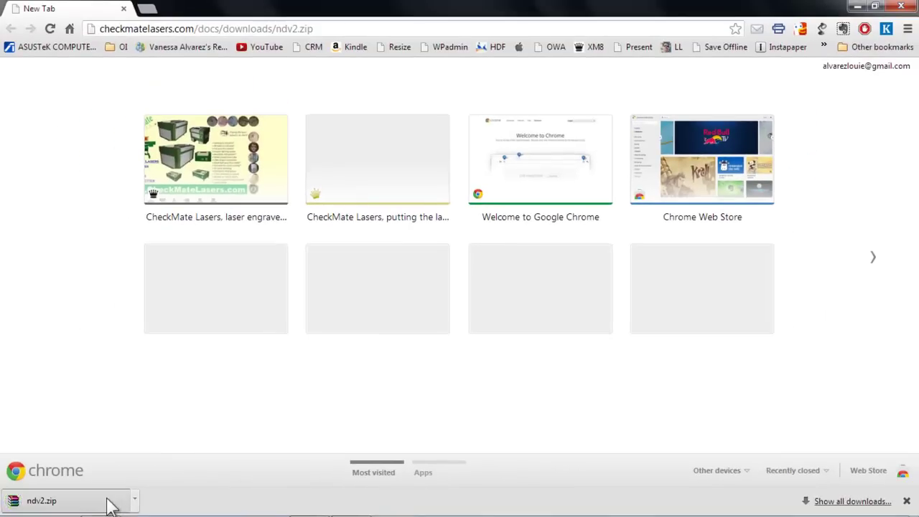
Open the downloaded ndv2.zip in WinRAR and close Chrome
left_click(53, 501)
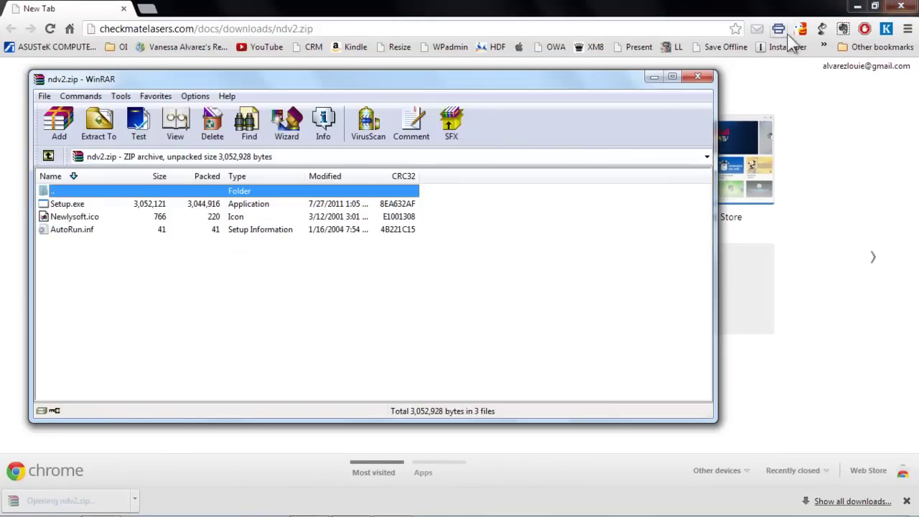
left_click(900, 8)
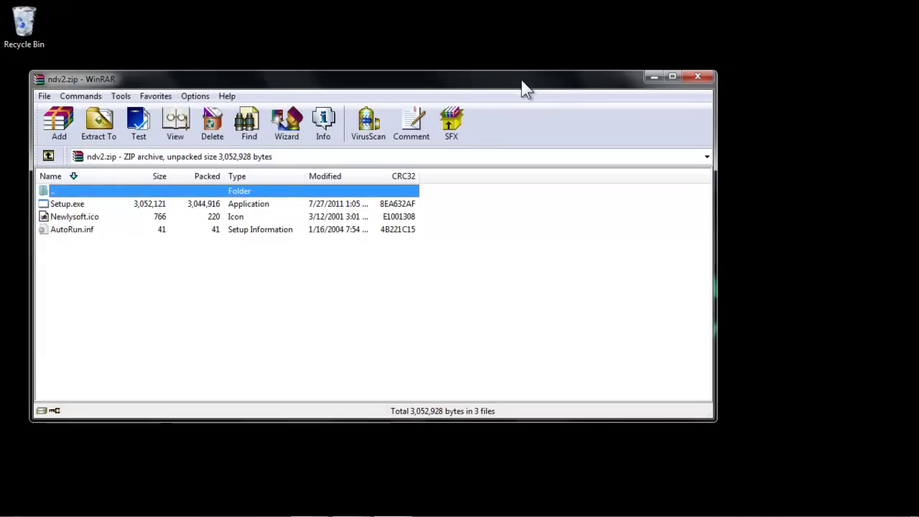
left_click_drag(528, 81, 546, 24)
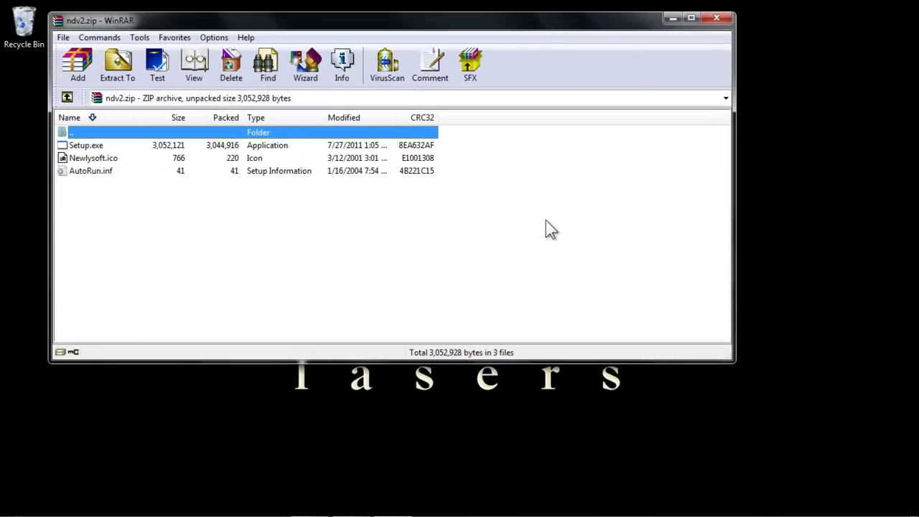
Show the Documents library in Explorer, then select Setup.exe in the archive
key("super+e")
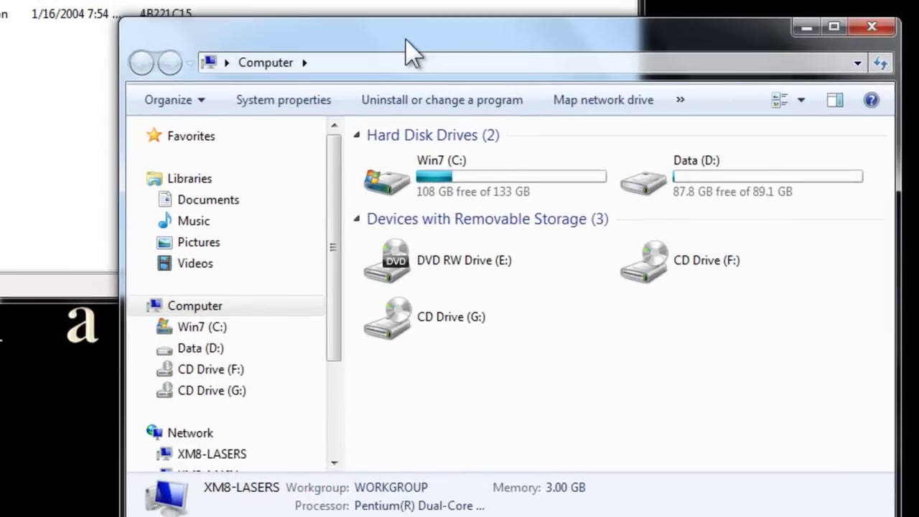
left_click_drag(412, 51, 420, 35)
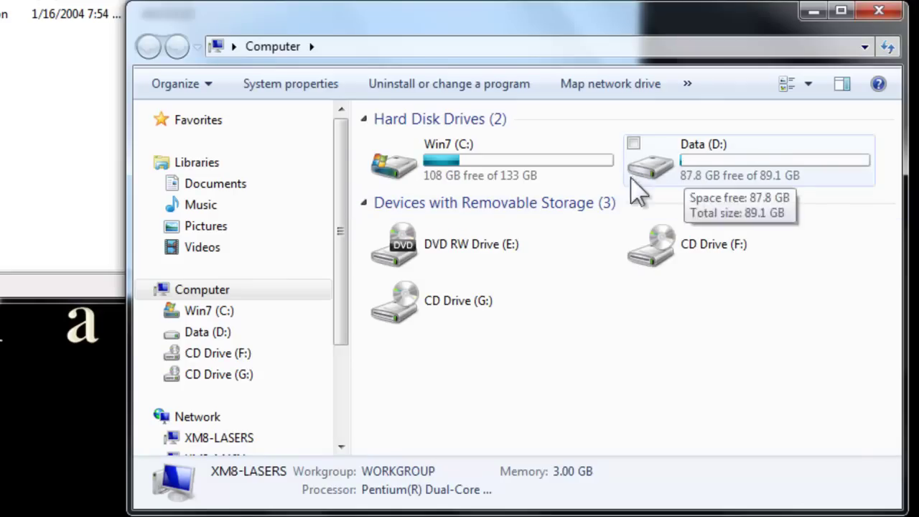
left_click(231, 185)
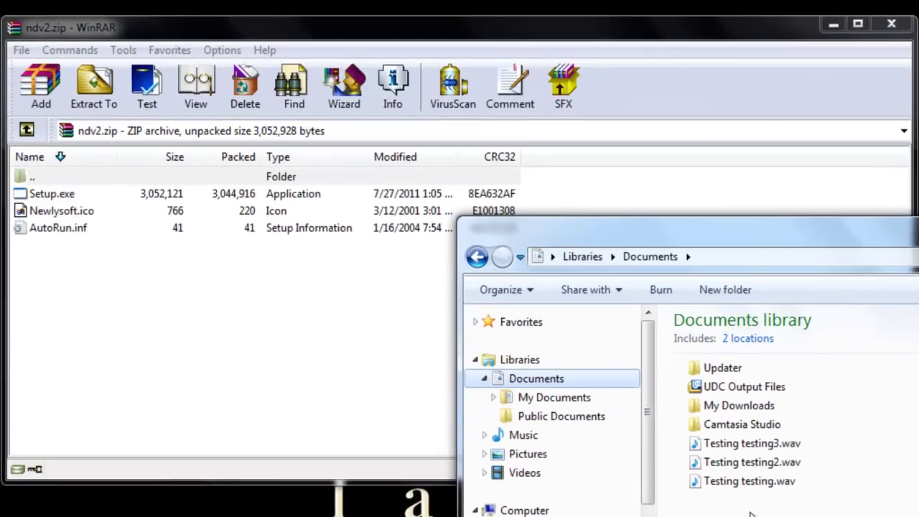
left_click(32, 189)
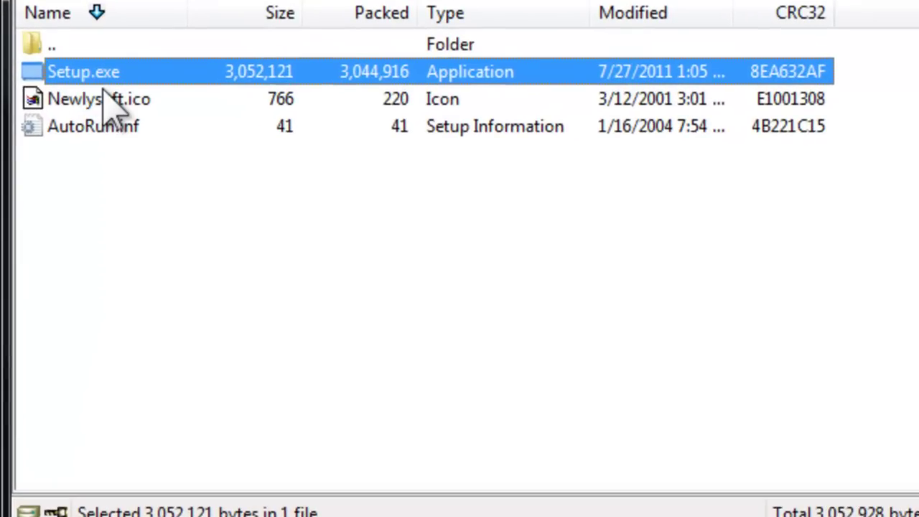
left_click(64, 209)
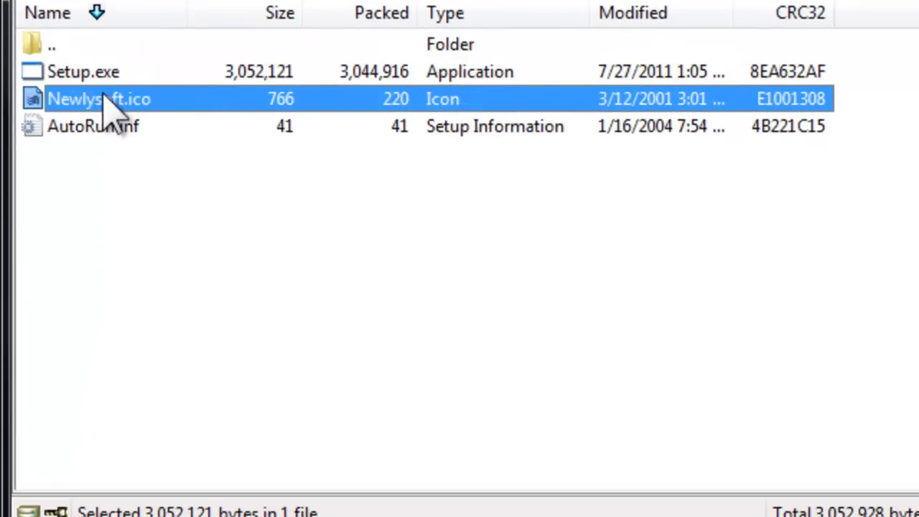
left_click(89, 78)
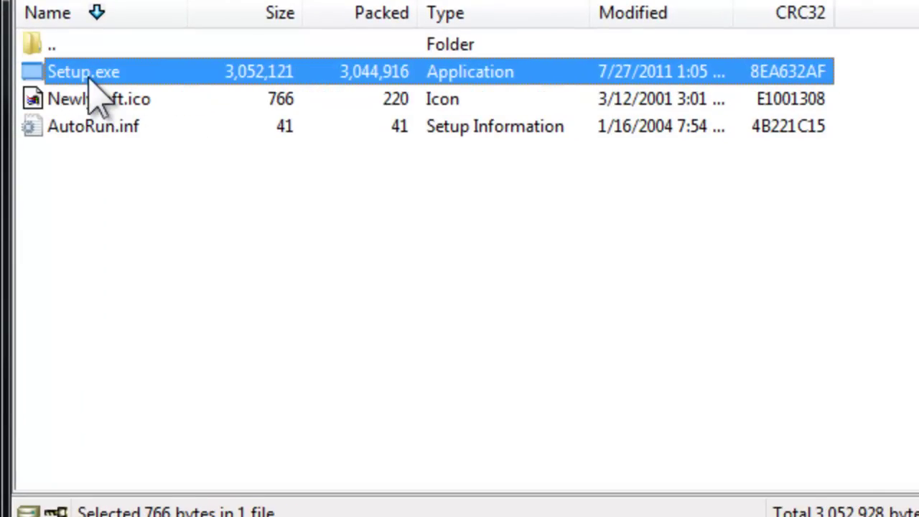
Extract and run Setup.exe from ndv2.zip, then select its copy in Documents
double_click(89, 78)
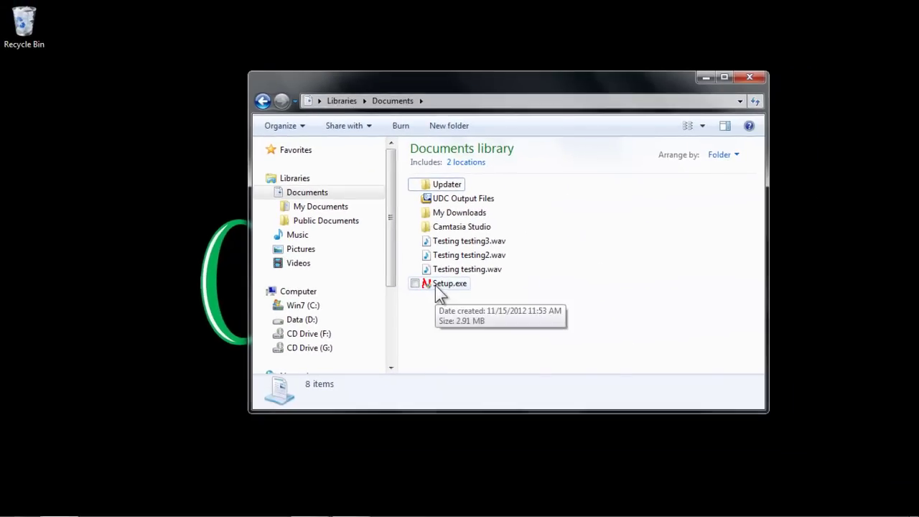
left_click(435, 285)
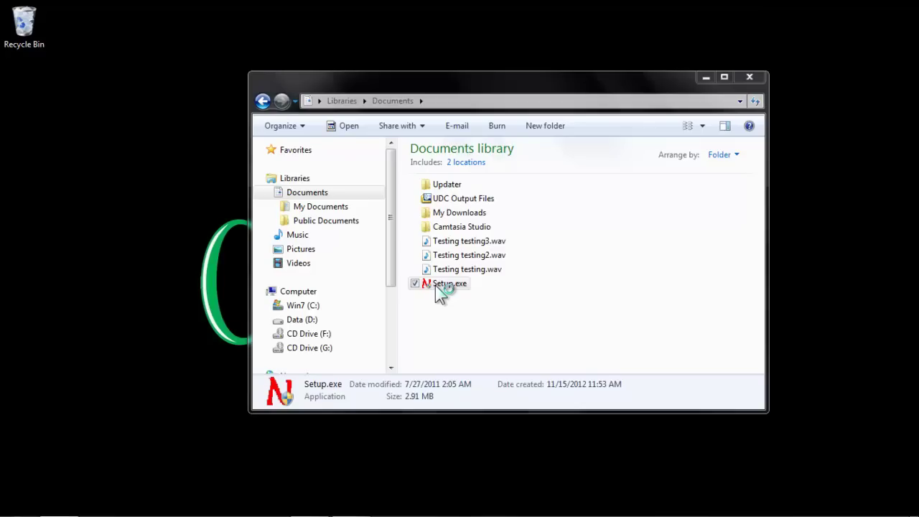
Close the Documents window and install NSDK2 into C:\NSDK2ENU
left_click(748, 77)
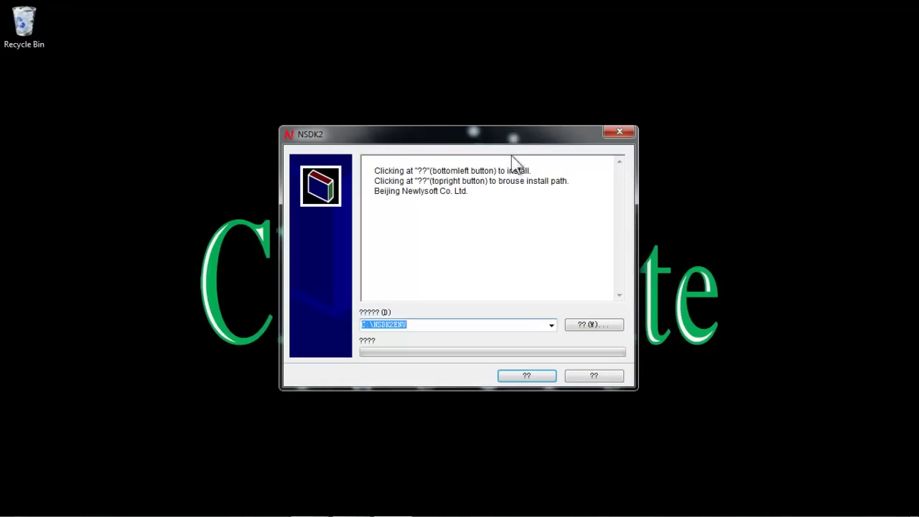
left_click_drag(517, 134, 508, 24)
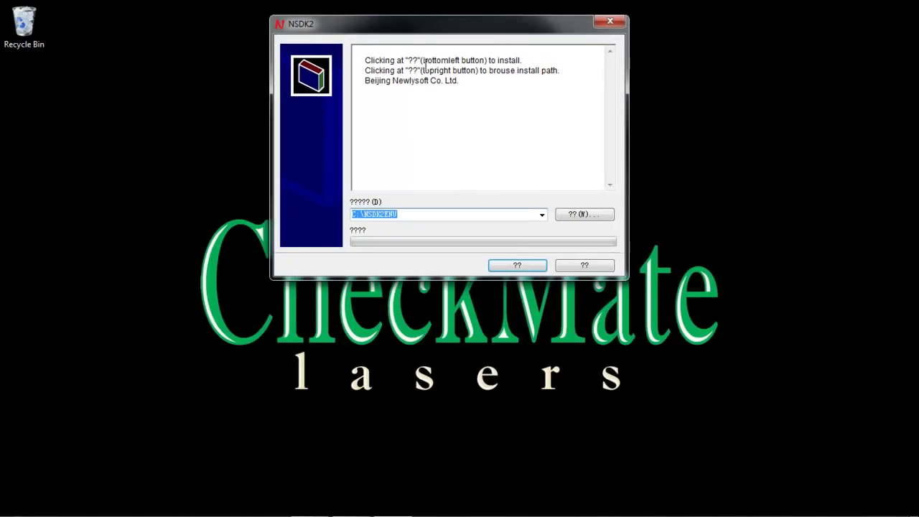
left_click_drag(424, 60, 482, 60)
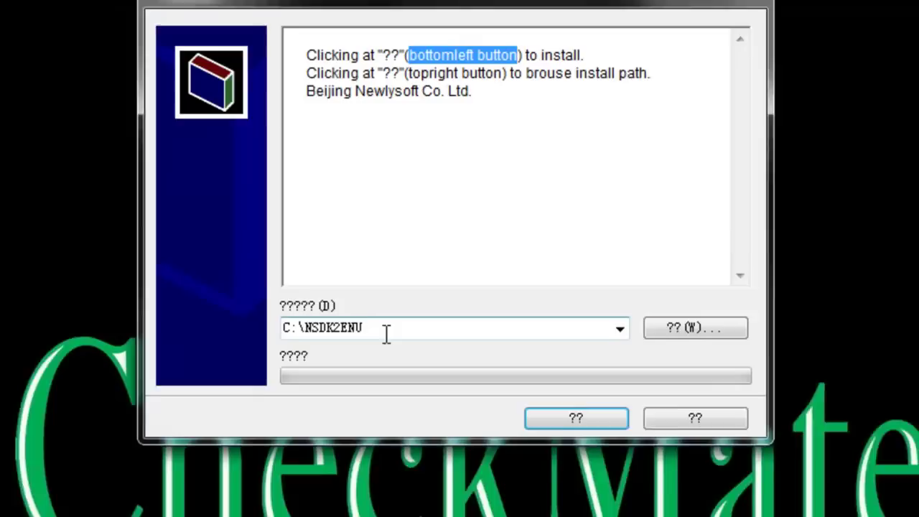
left_click(413, 214)
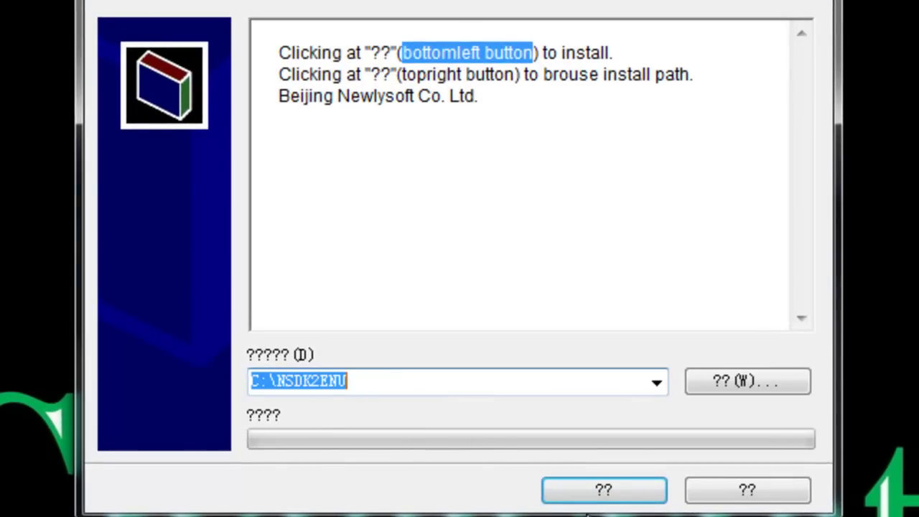
left_click(616, 488)
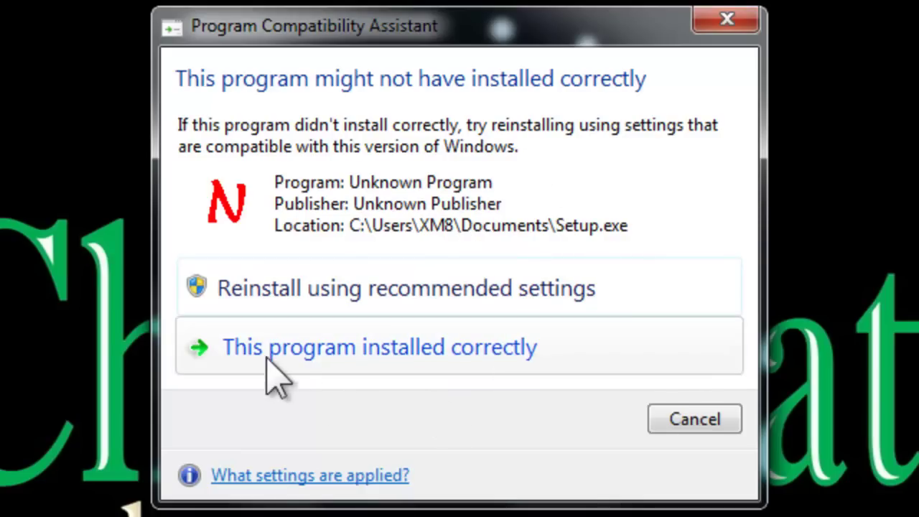
Confirm in Program Compatibility Assistant that the program installed correctly
left_click(507, 366)
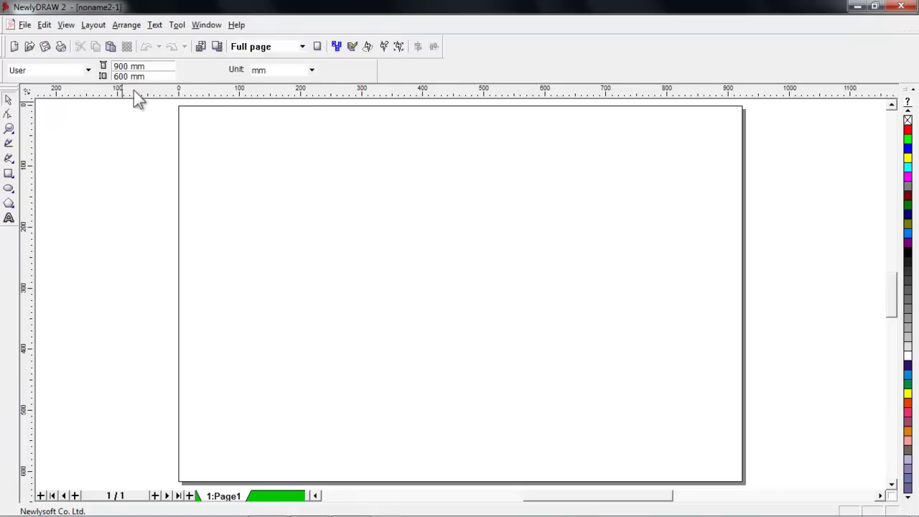
Check the page size list, leaving it on User, then browse the File, Edit, Layout and Window menus
left_click(88, 70)
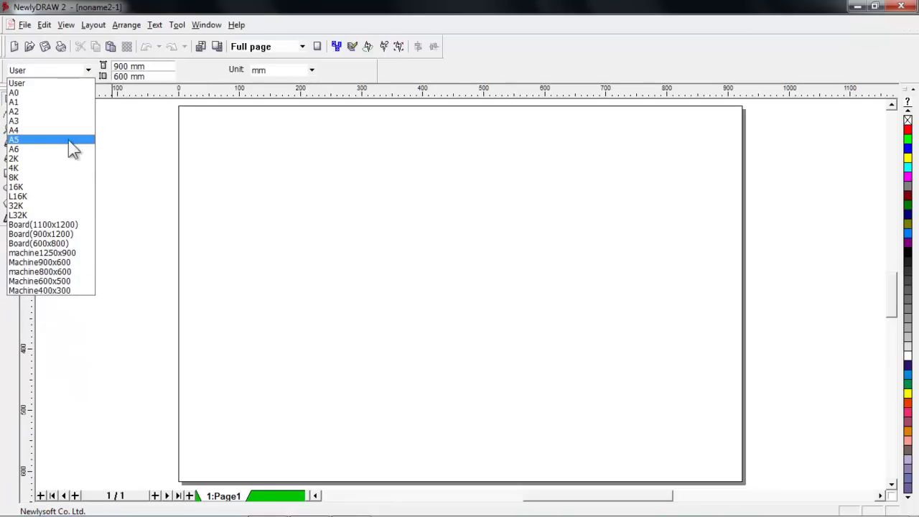
left_click(27, 27)
left_click(28, 27)
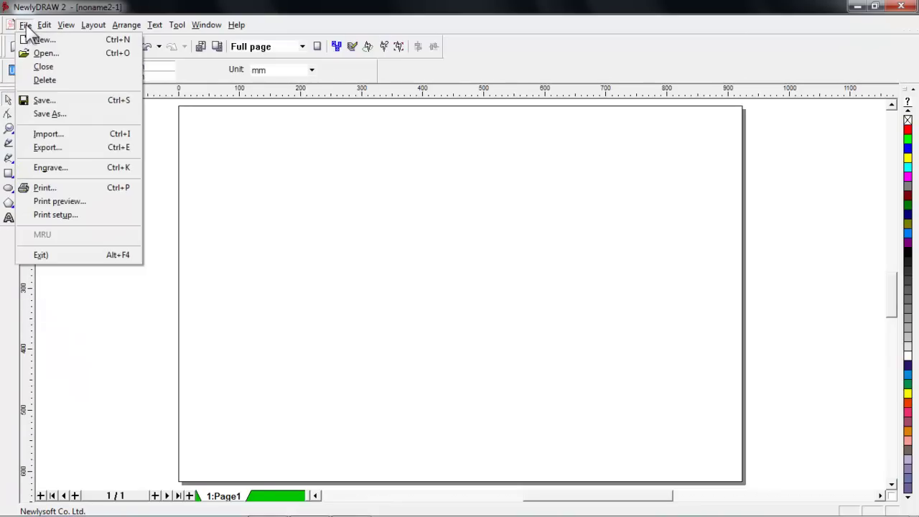
mouse_move(42, 28)
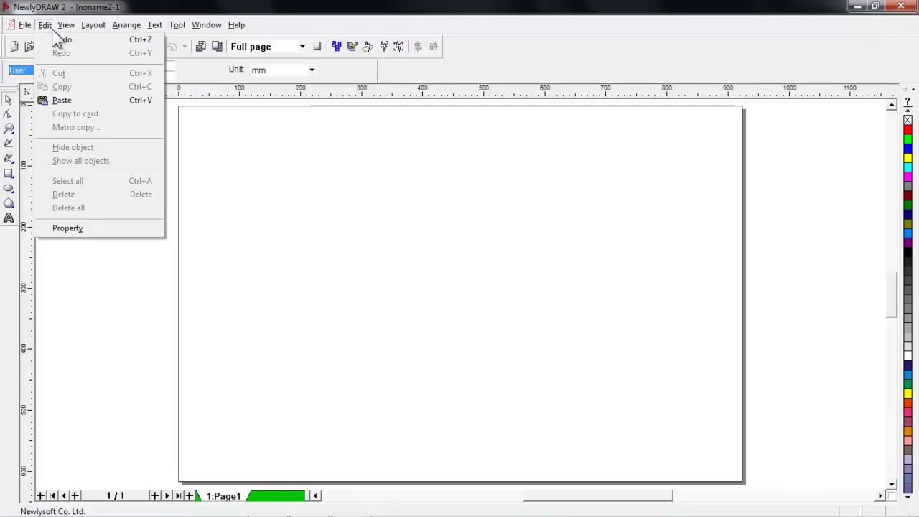
mouse_move(97, 31)
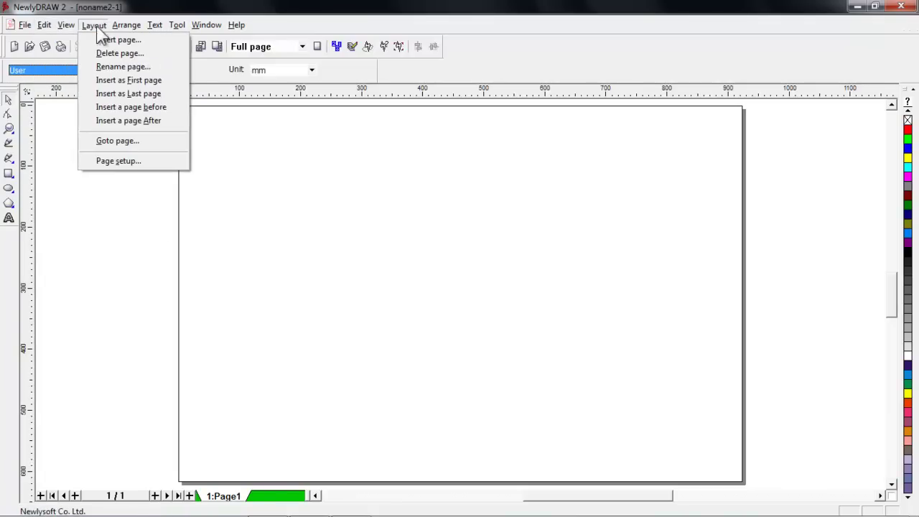
mouse_move(201, 27)
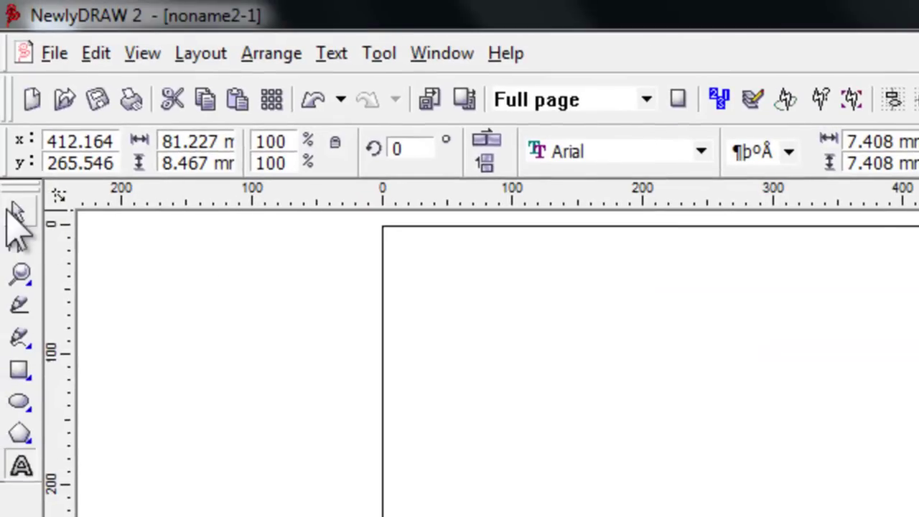
At 100% zoom, enlarge the text to fill its red frame and fill it black
left_click(16, 216)
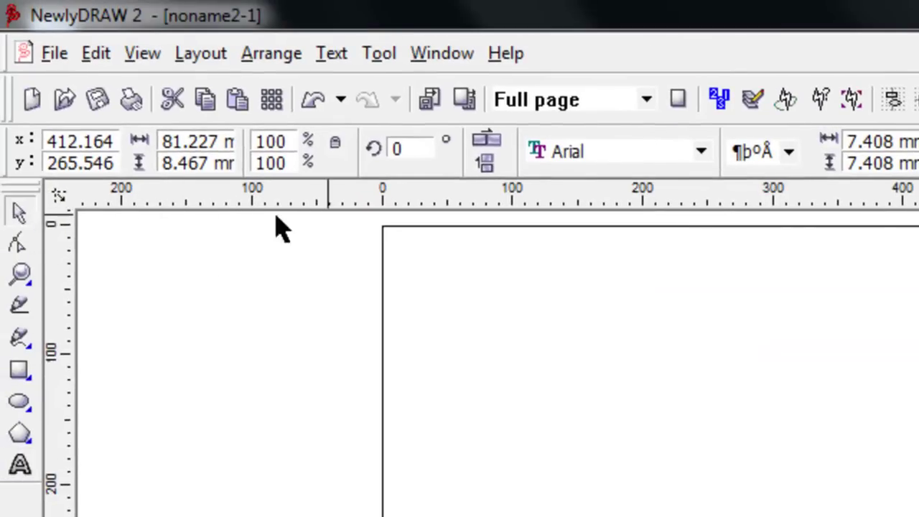
left_click(646, 100)
left_click(556, 244)
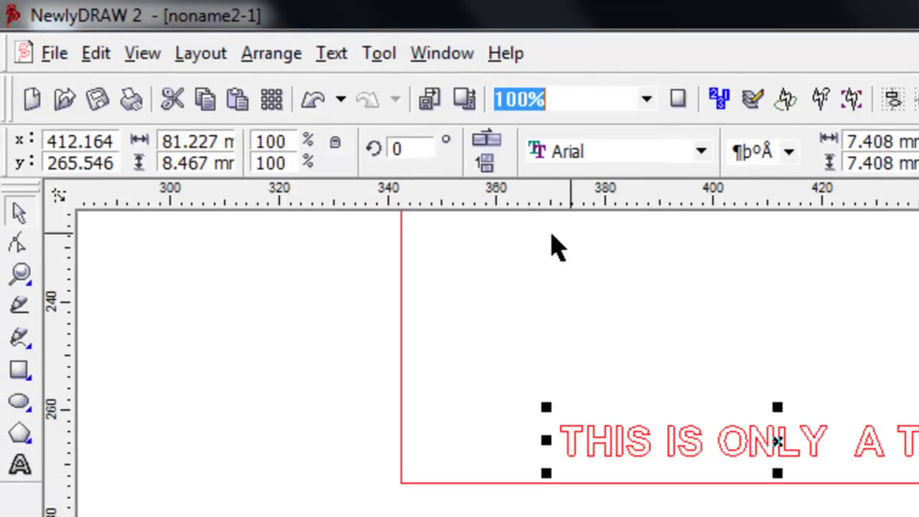
left_click_drag(473, 192, 778, 102)
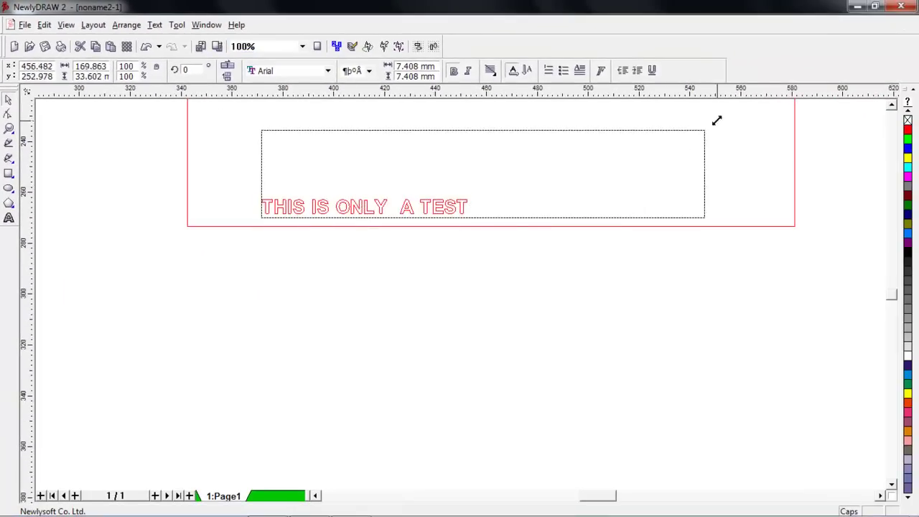
left_click(908, 253)
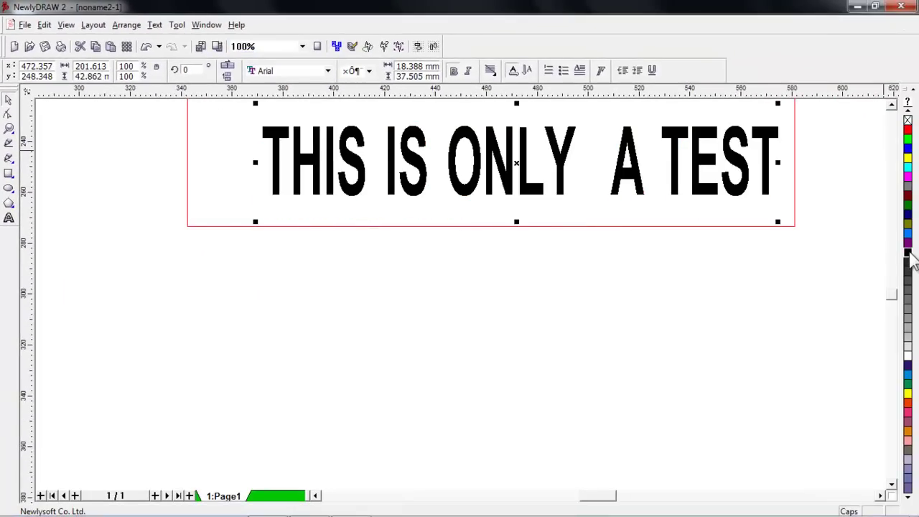
Centre the text horizontally and vertically on the page, then zoom out to the whole page
left_click_drag(126, 282, 901, 90)
left_click(422, 49)
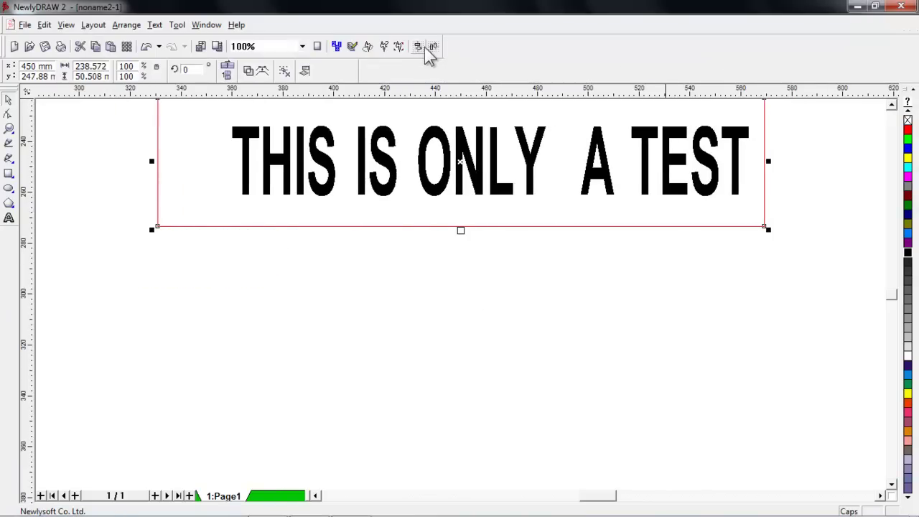
left_click(433, 46)
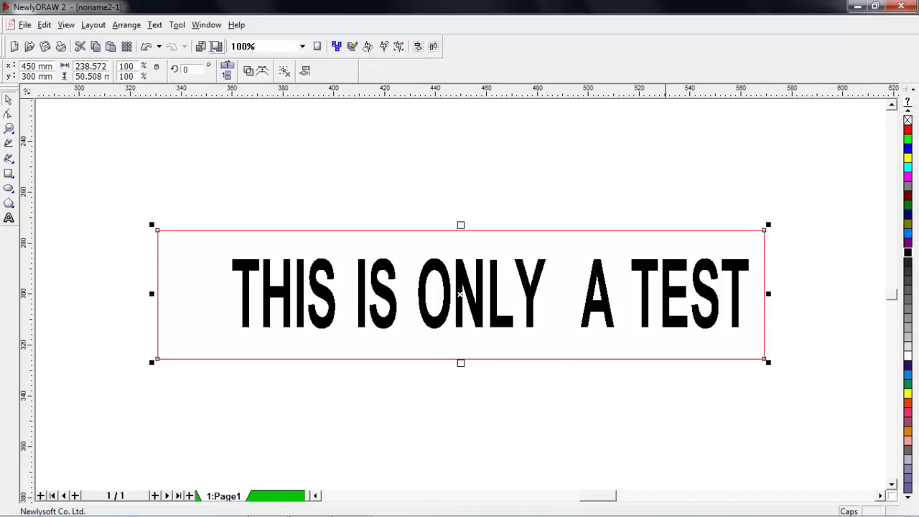
left_click(302, 46)
left_click(291, 57)
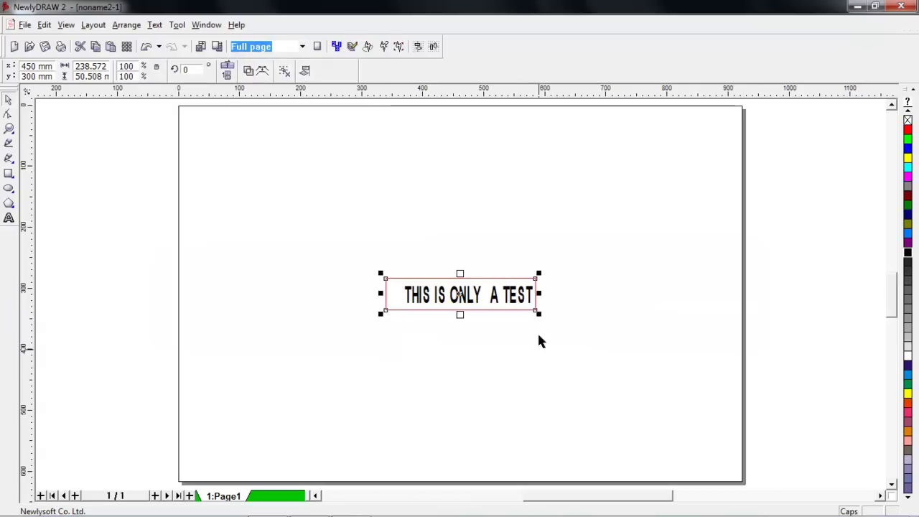
left_click(519, 195)
left_click_drag(335, 248, 623, 377)
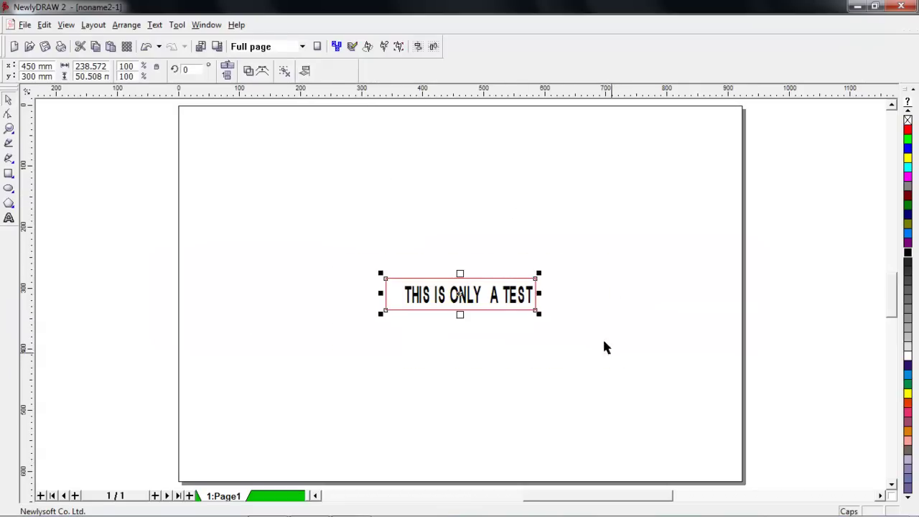
left_click(457, 205)
Select the 'THIS IS ONLY A TEST' text object and change its font to Cooper Black
double_click(465, 295)
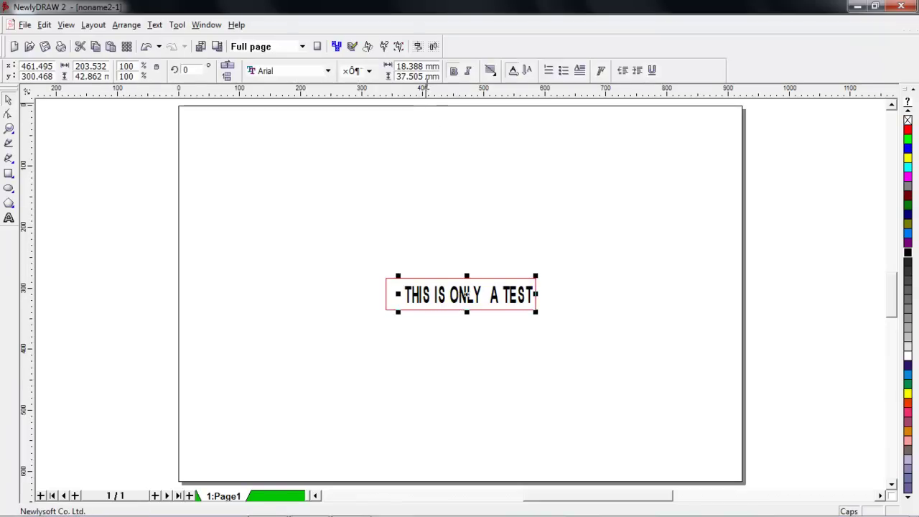
left_click(540, 308)
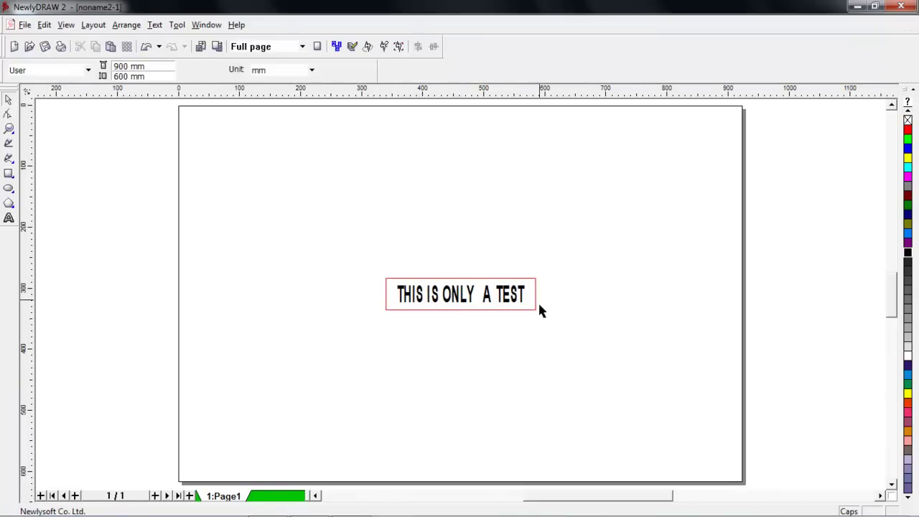
left_click(531, 304)
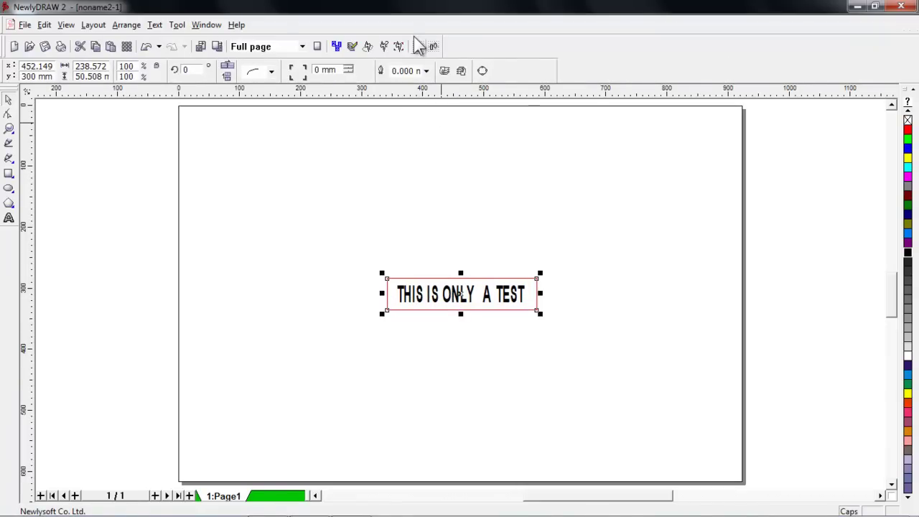
left_click(475, 183)
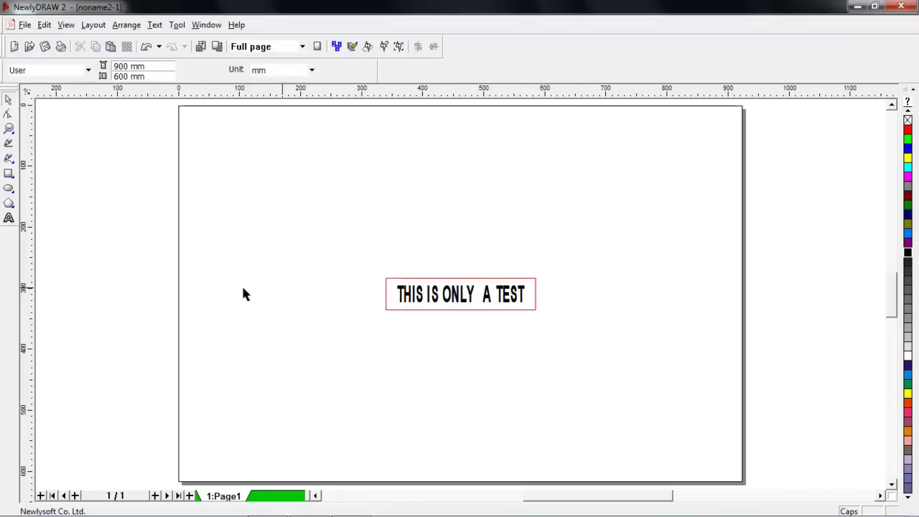
left_click(431, 282)
left_click(328, 69)
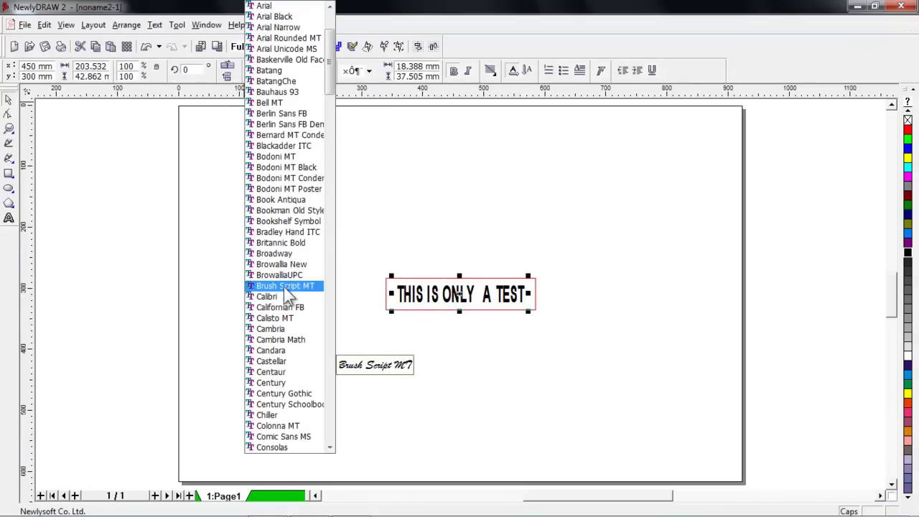
scroll(293, 404, "down", 3)
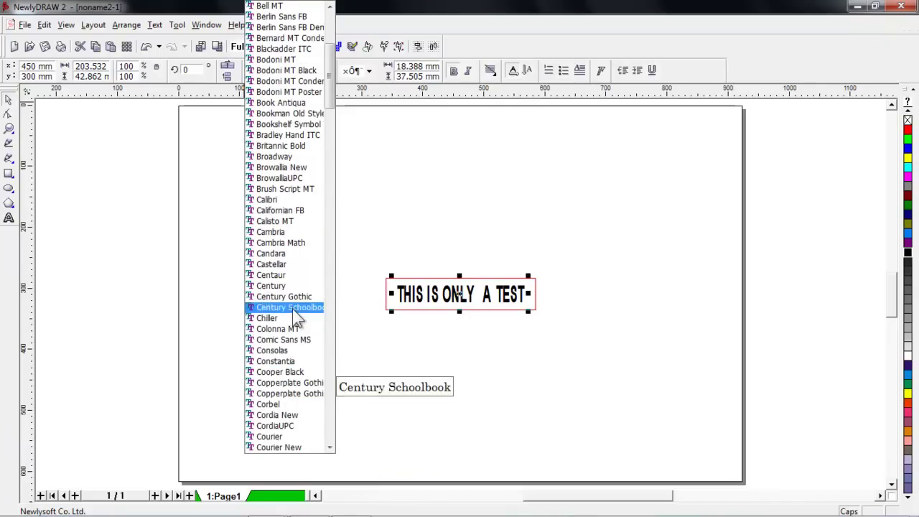
left_click(291, 372)
left_click(465, 322)
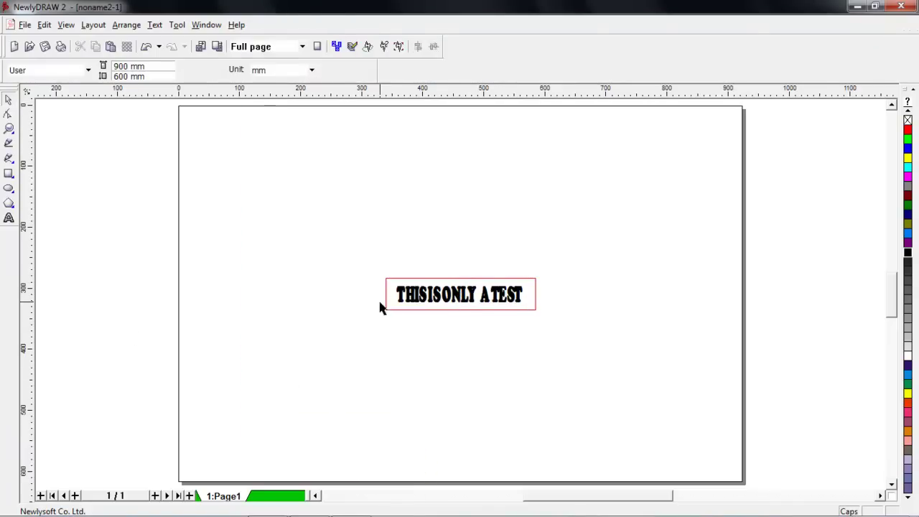
left_click(24, 24)
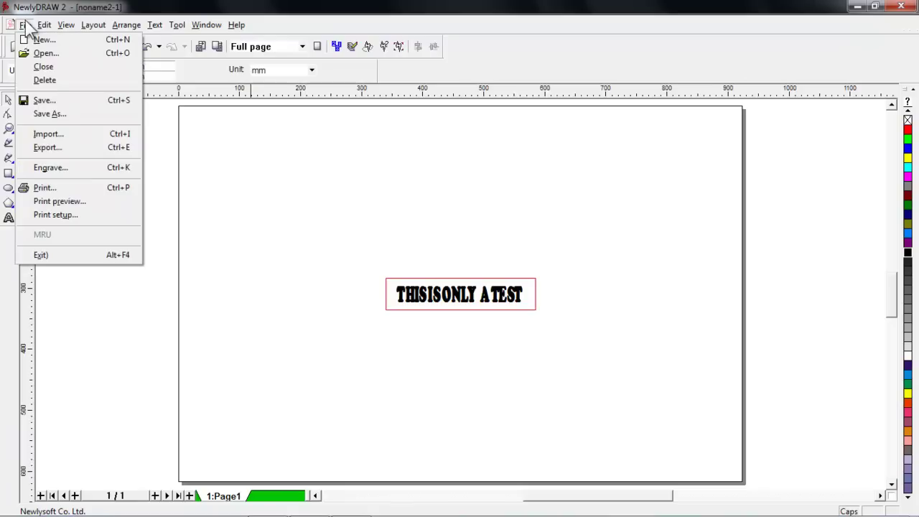
mouse_move(50, 31)
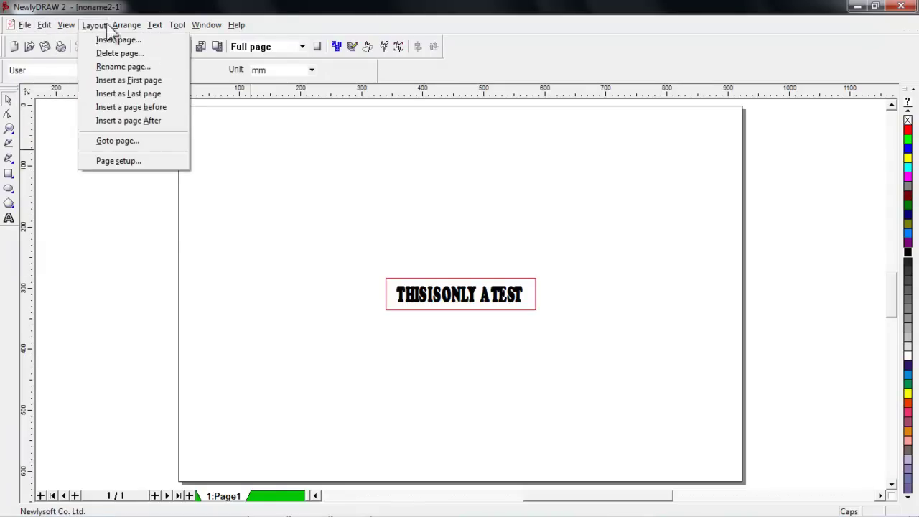
mouse_move(170, 29)
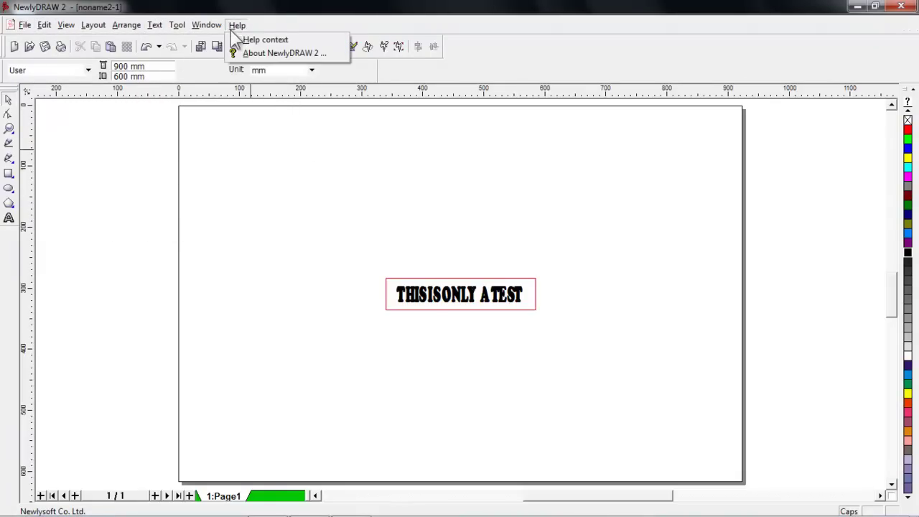
left_click(88, 71)
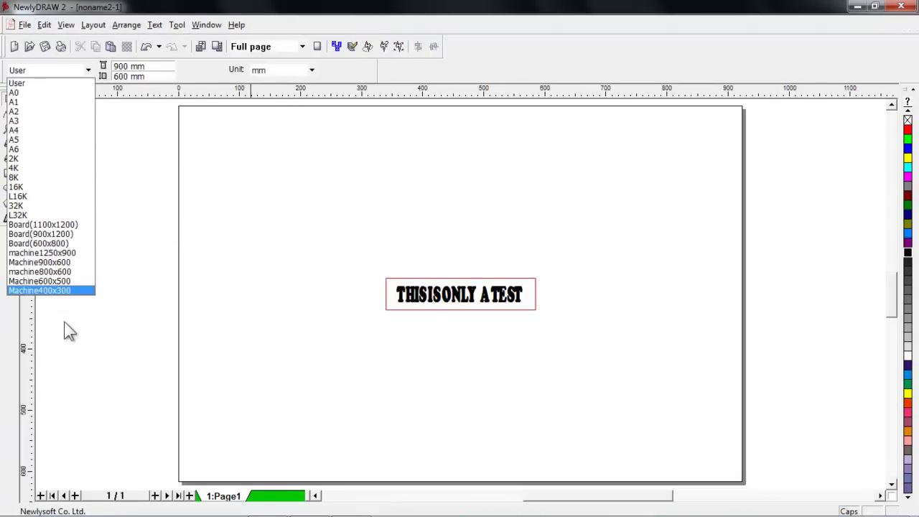
left_click(213, 158)
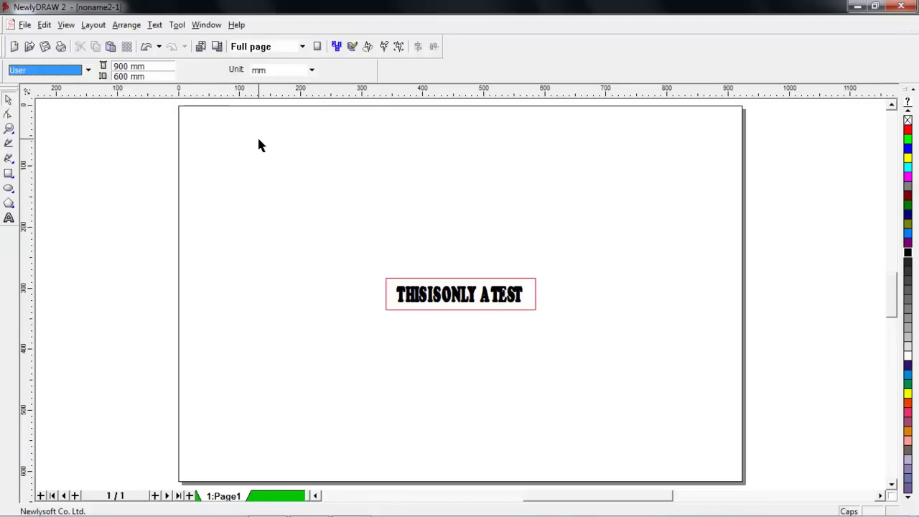